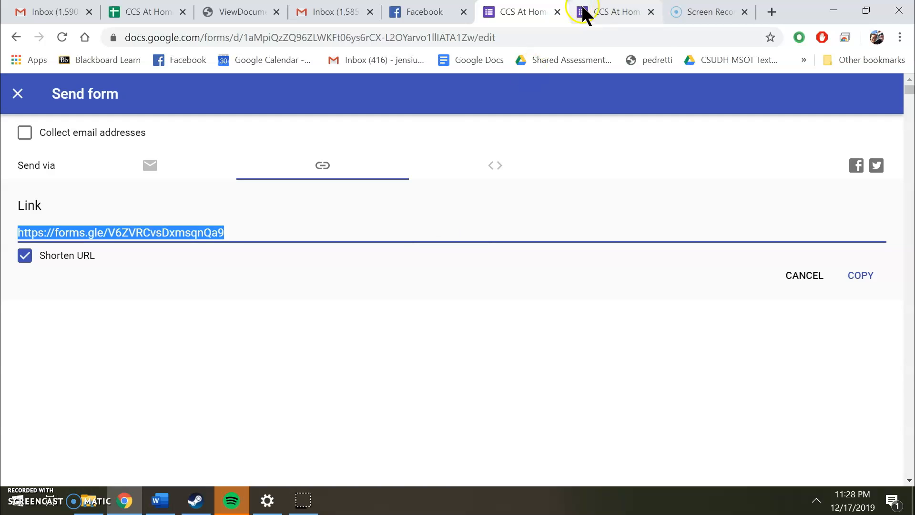
Close the form's send dialog, switch to the 13 and up responses spreadsheet, and delete the response in row 2.
{"action": "left_click", "coordinate": [15, 98]}
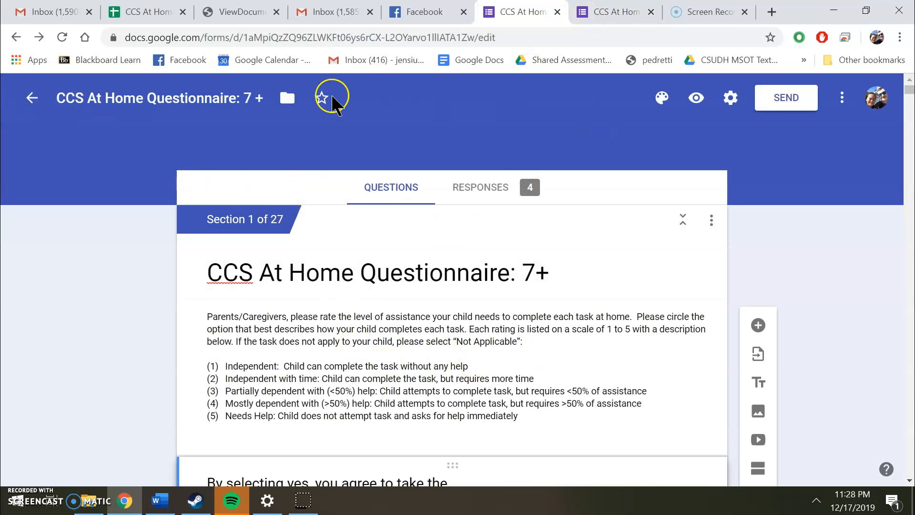
{"action": "left_click", "coordinate": [133, 14]}
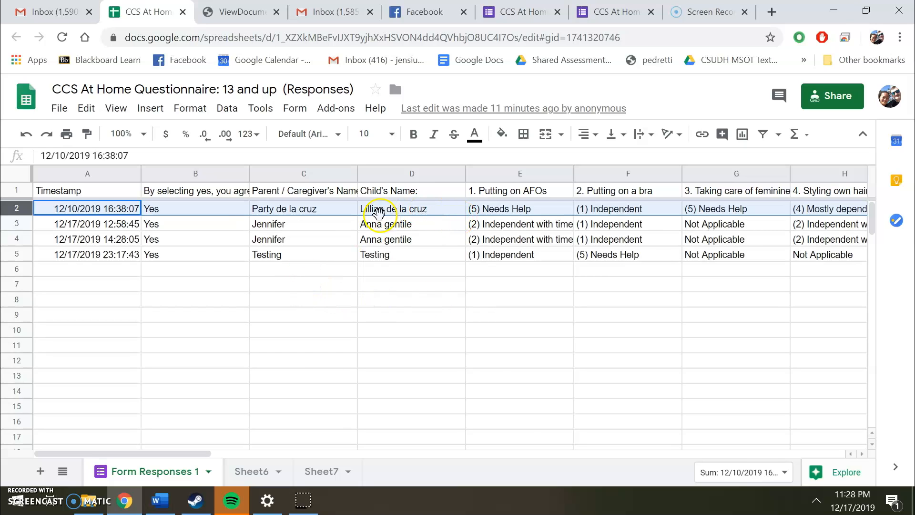
{"action": "right_click", "coordinate": [20, 208]}
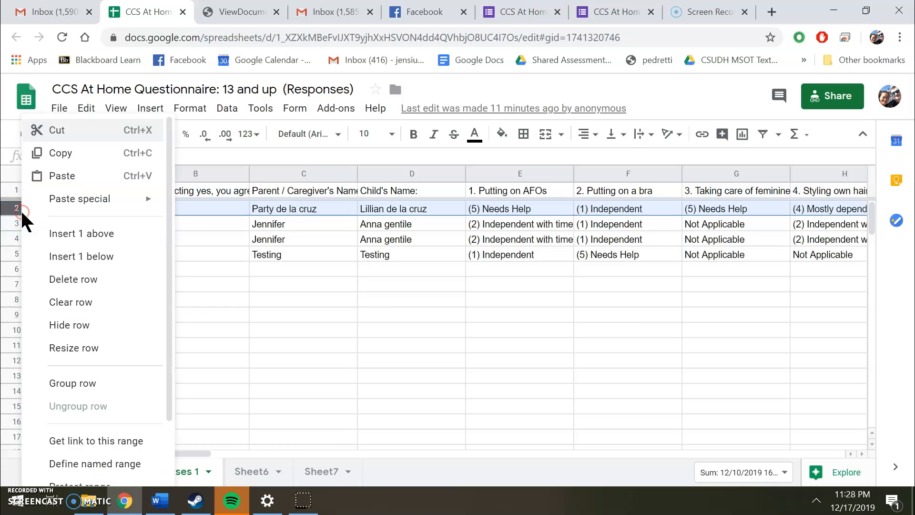
{"action": "left_click", "coordinate": [371, 402]}
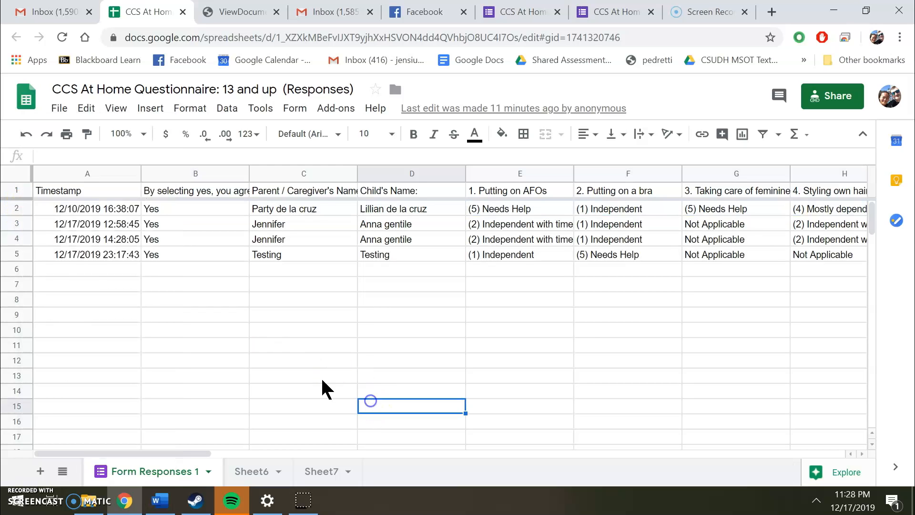
{"action": "left_click", "coordinate": [18, 205]}
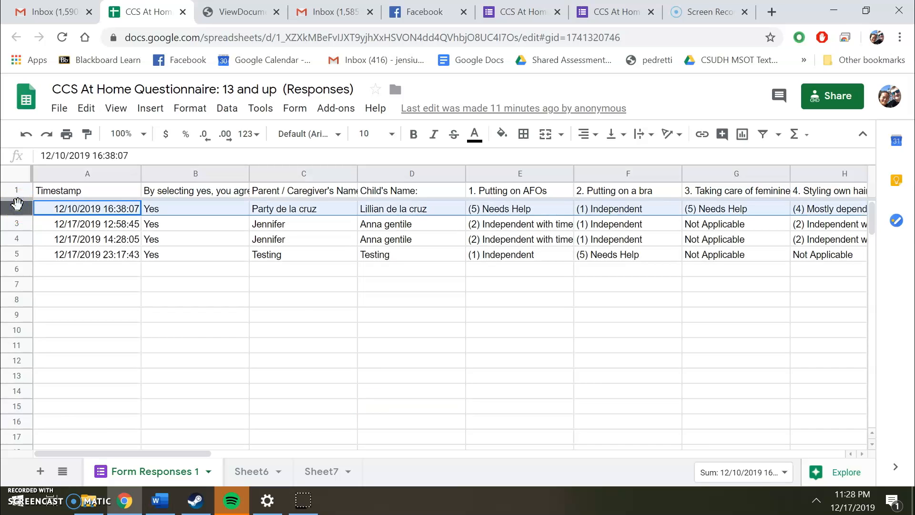
{"action": "right_click", "coordinate": [20, 210]}
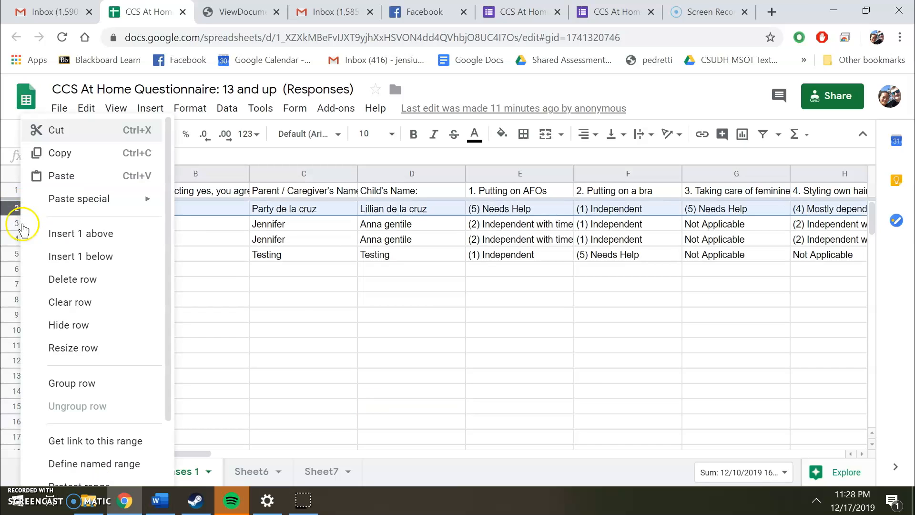
{"action": "left_click", "coordinate": [98, 281]}
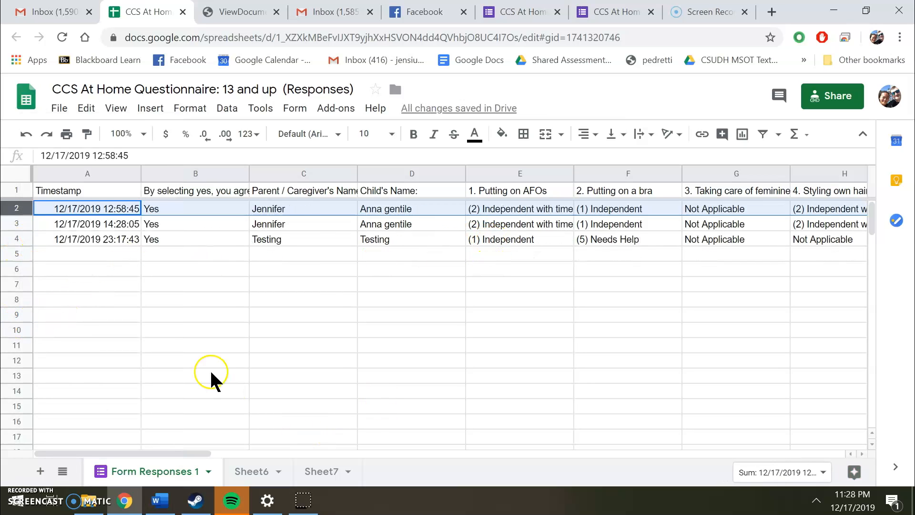
Delete the "Testing" response in row 4 of the Form Responses 1 sheet.
{"action": "left_click", "coordinate": [19, 236]}
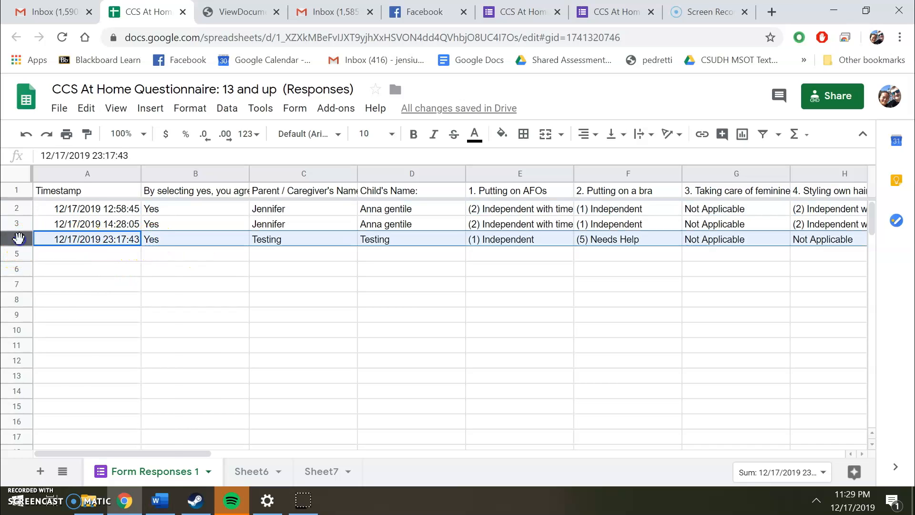
{"action": "right_click", "coordinate": [18, 237]}
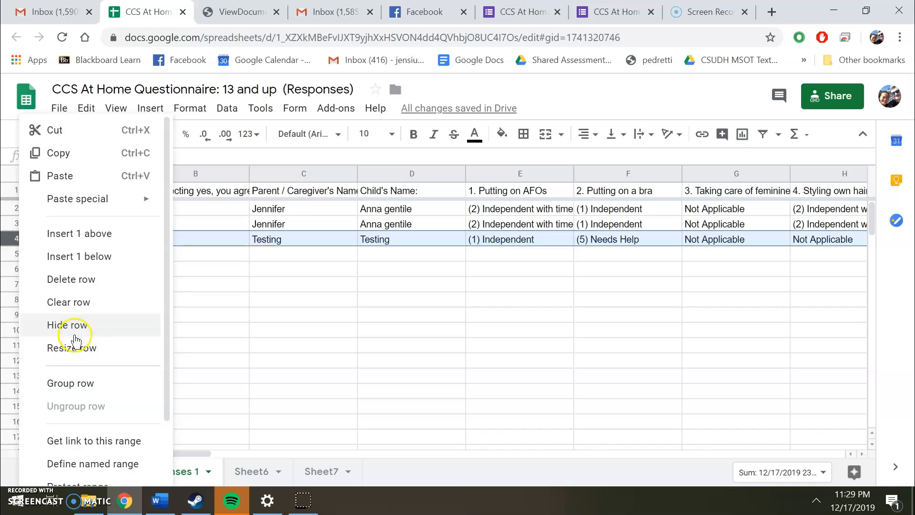
{"action": "left_click", "coordinate": [99, 280]}
{"action": "left_click", "coordinate": [386, 363]}
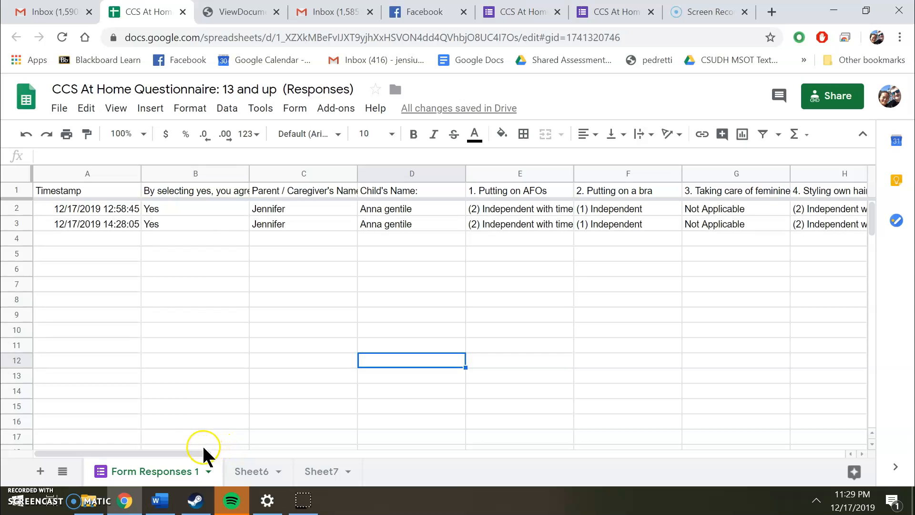
Add a blank sheet and copy the header row and first response, A1:AC2, from Form Responses 1.
{"action": "left_click_drag", "start_coordinate": [197, 453], "coordinate": [167, 419]}
{"action": "left_click", "coordinate": [40, 470]}
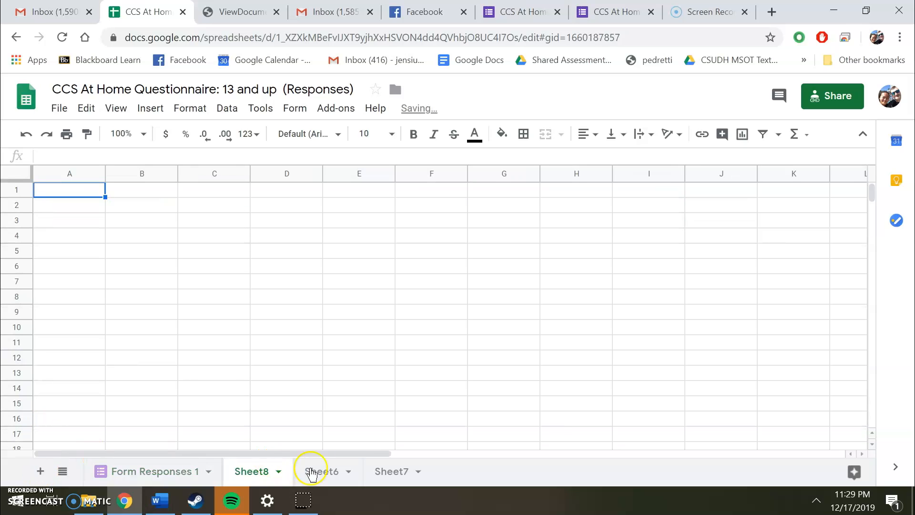
{"action": "left_click", "coordinate": [120, 473]}
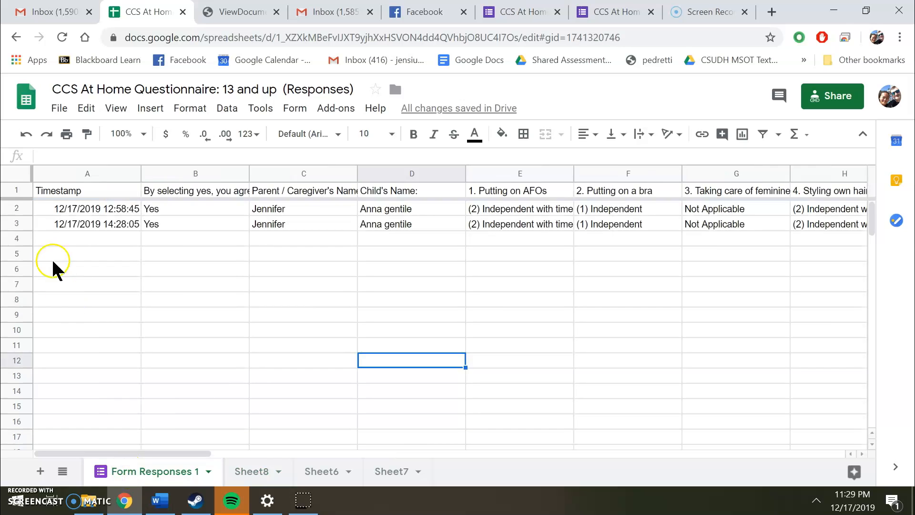
{"action": "left_click_drag", "start_coordinate": [54, 193], "coordinate": [431, 209]}
{"action": "right_click", "coordinate": [431, 212]}
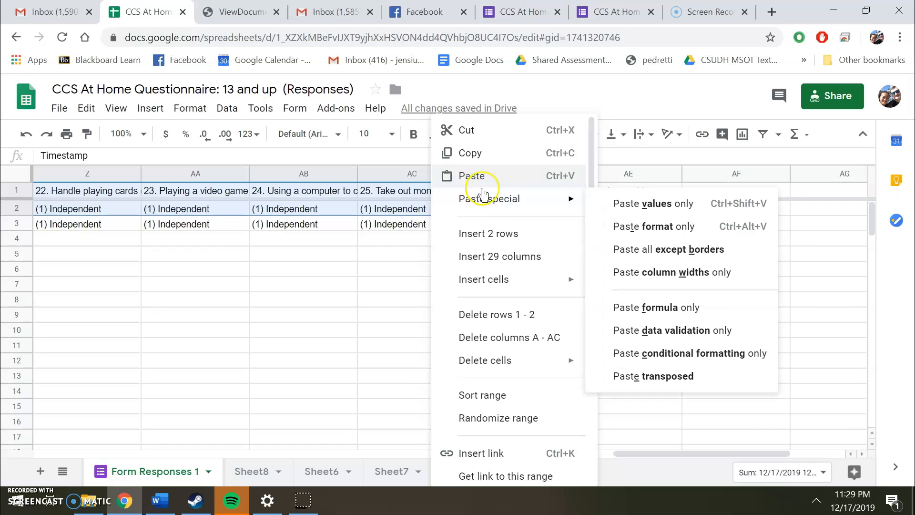
{"action": "left_click", "coordinate": [502, 155]}
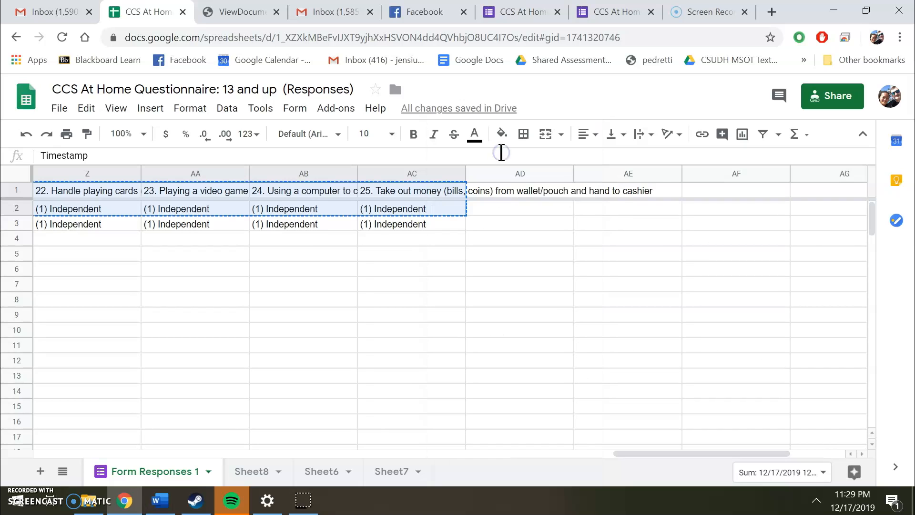
Paste the copied range transposed into Sheet8, starting at cell A1.
{"action": "left_click", "coordinate": [261, 465]}
{"action": "right_click", "coordinate": [83, 198]}
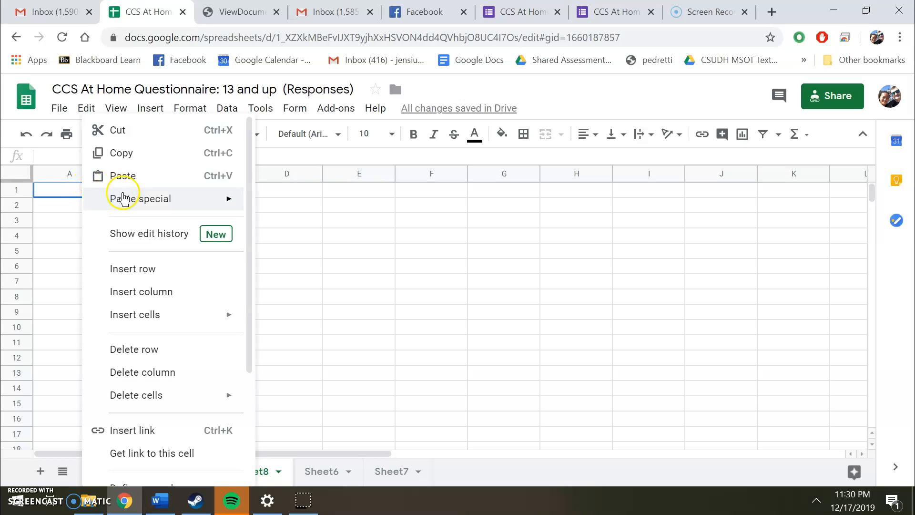
{"action": "mouse_move", "coordinate": [123, 198]}
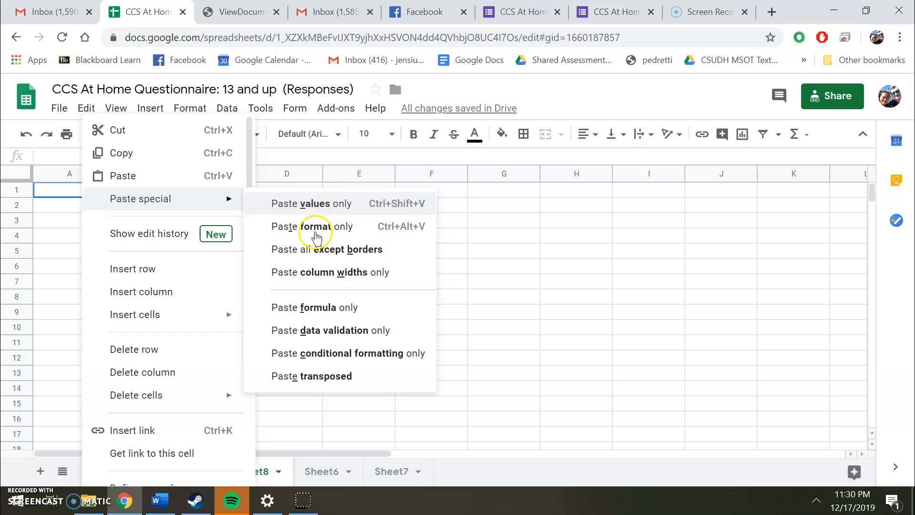
{"action": "left_click", "coordinate": [337, 379]}
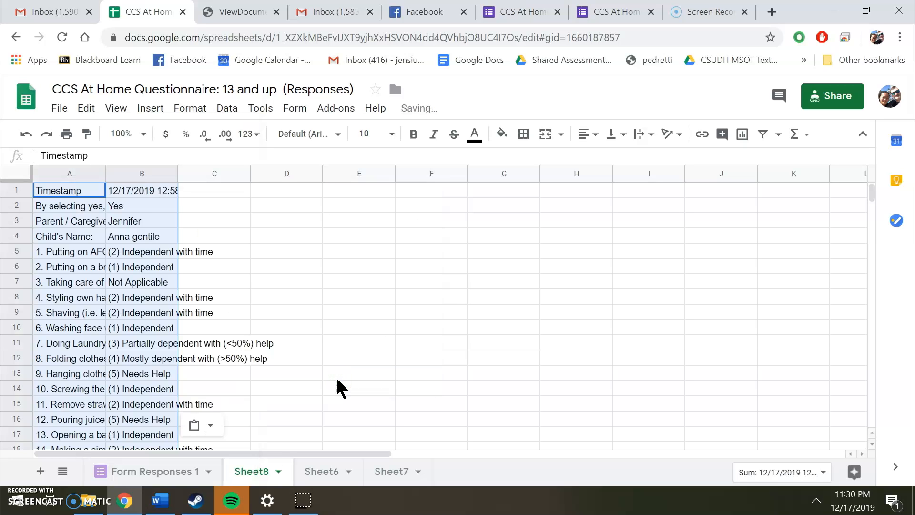
Widen columns A and B of Sheet8 so the full questions and answers fit.
{"action": "left_click_drag", "start_coordinate": [105, 174], "coordinate": [305, 191]}
{"action": "left_click_drag", "start_coordinate": [377, 176], "coordinate": [485, 182]}
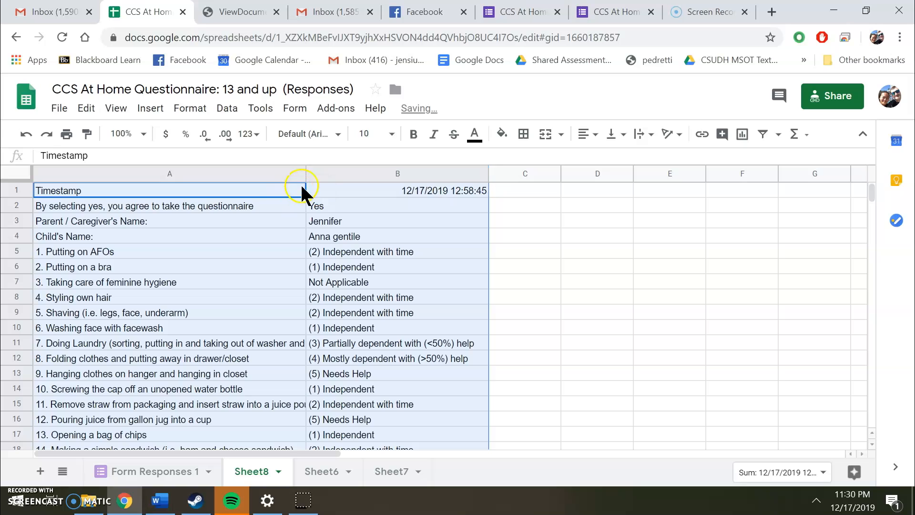
{"action": "left_click_drag", "start_coordinate": [305, 174], "coordinate": [389, 186]}
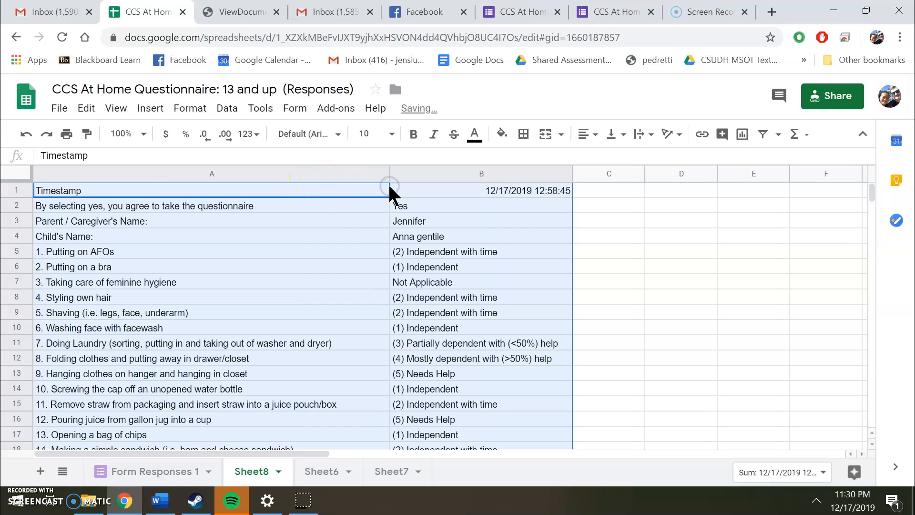
Preview the print layout of the transposed sheet and leave the print settings without printing.
{"action": "left_click", "coordinate": [59, 114]}
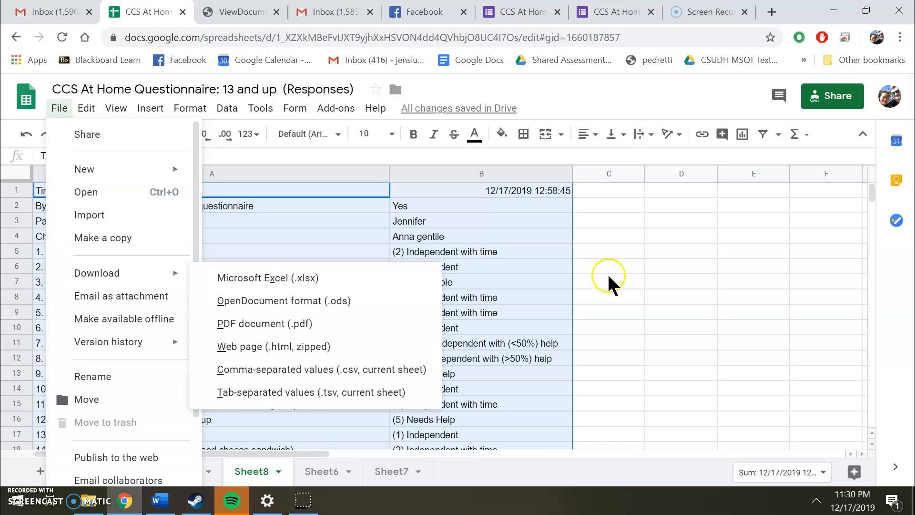
{"action": "left_click", "coordinate": [640, 284]}
{"action": "left_click", "coordinate": [60, 109]}
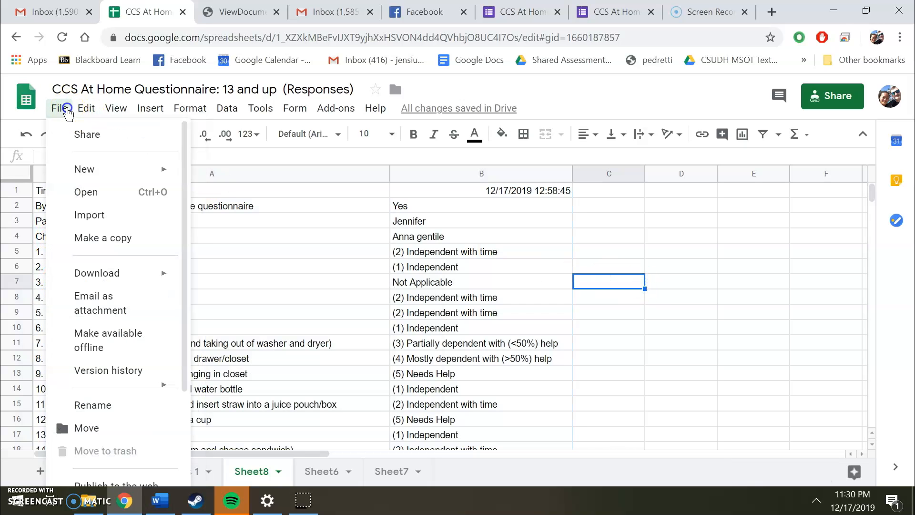
{"action": "left_click_drag", "start_coordinate": [196, 140], "coordinate": [205, 222]}
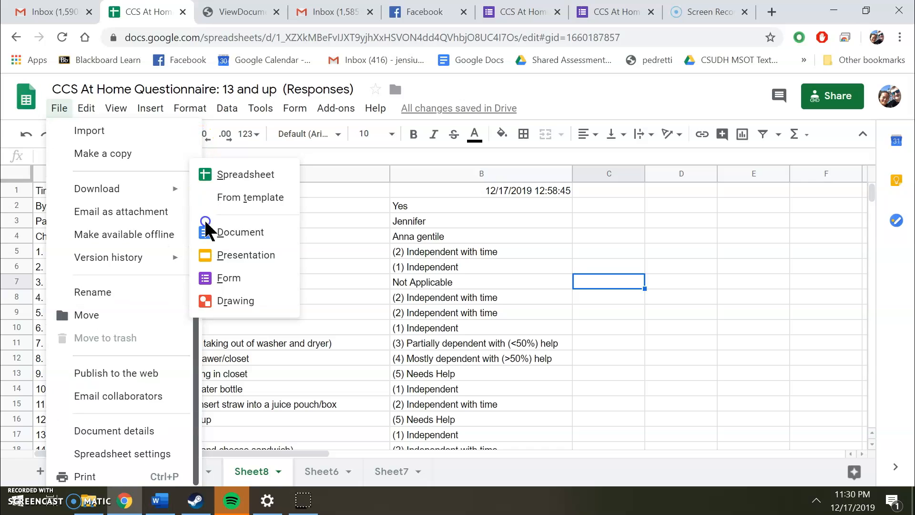
{"action": "left_click", "coordinate": [143, 475]}
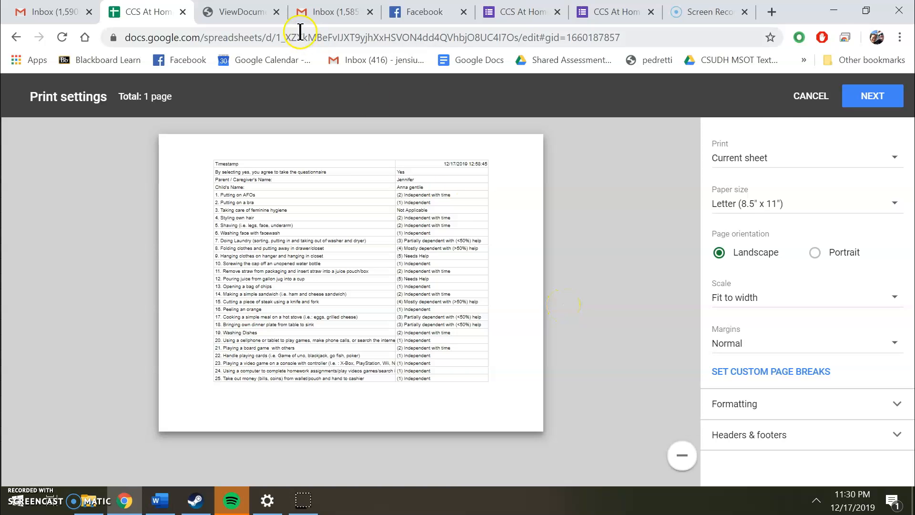
{"action": "left_click", "coordinate": [830, 100]}
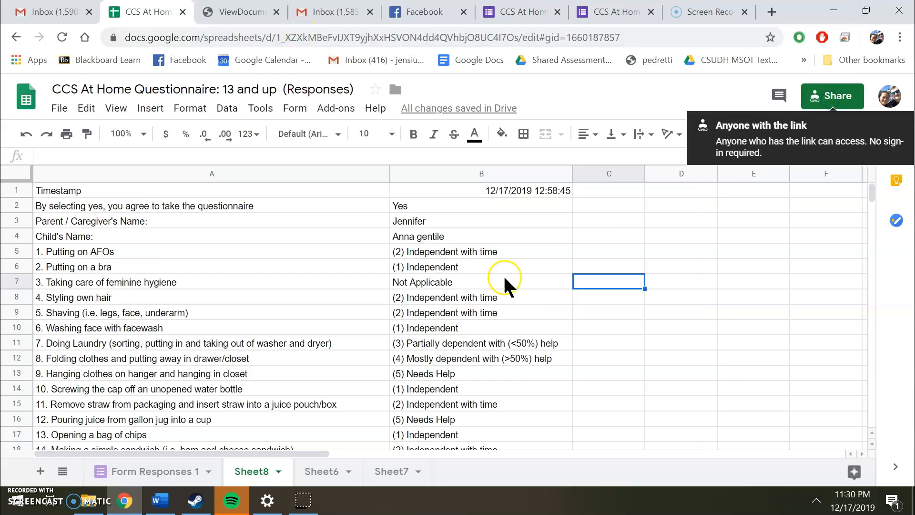
Return to the Form Responses 1 sheet and clear the copied-range marking.
{"action": "left_click", "coordinate": [181, 461]}
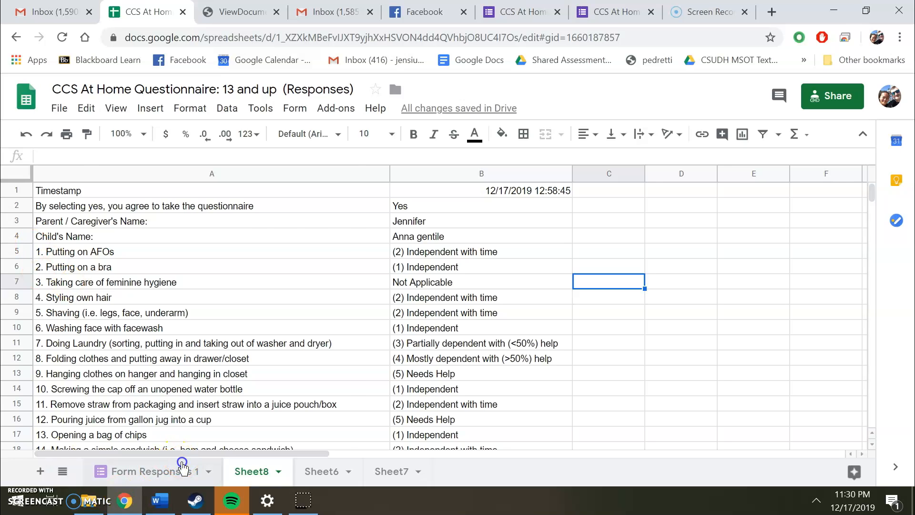
{"action": "left_click", "coordinate": [452, 360]}
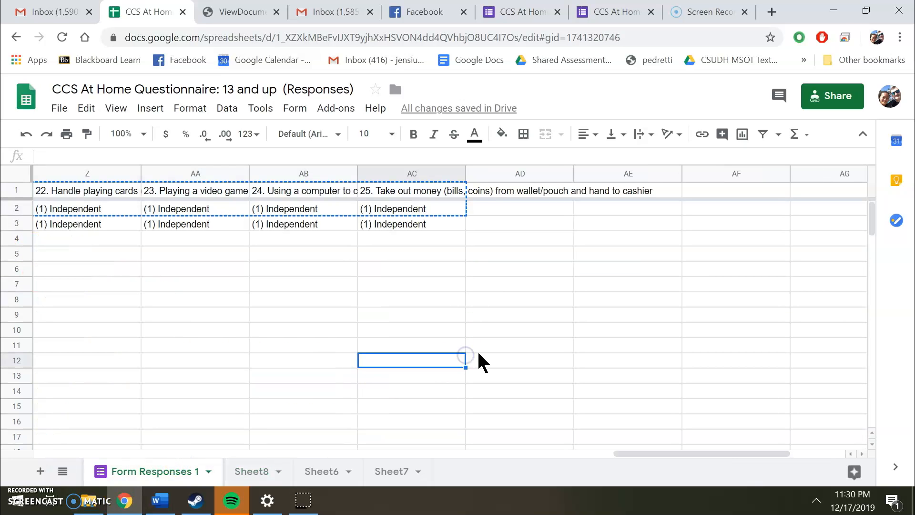
{"action": "key", "text": "Escape"}
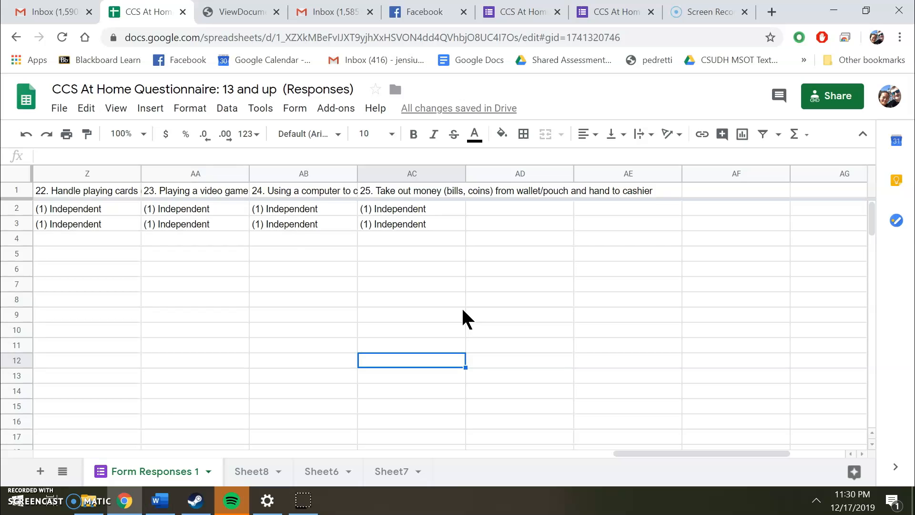
{"action": "left_click_drag", "start_coordinate": [639, 453], "coordinate": [20, 474]}
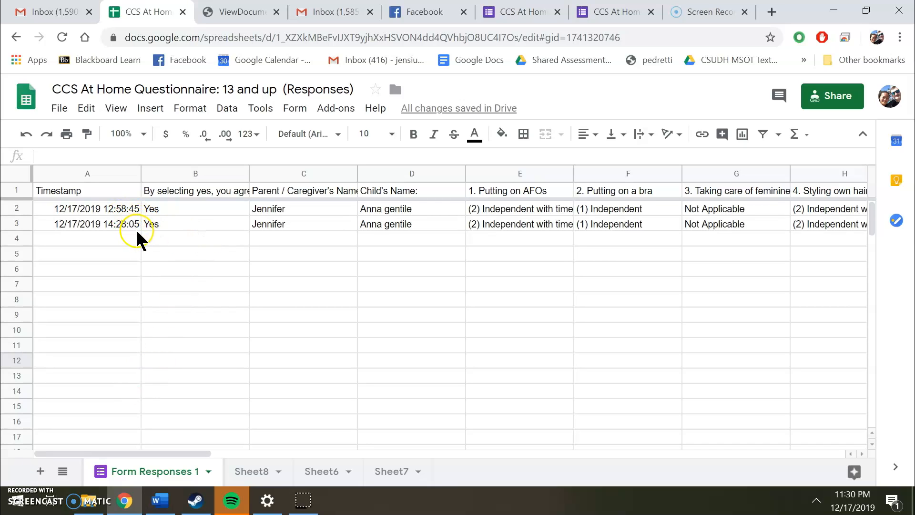
{"action": "left_click", "coordinate": [99, 244]}
{"action": "left_click", "coordinate": [507, 13]}
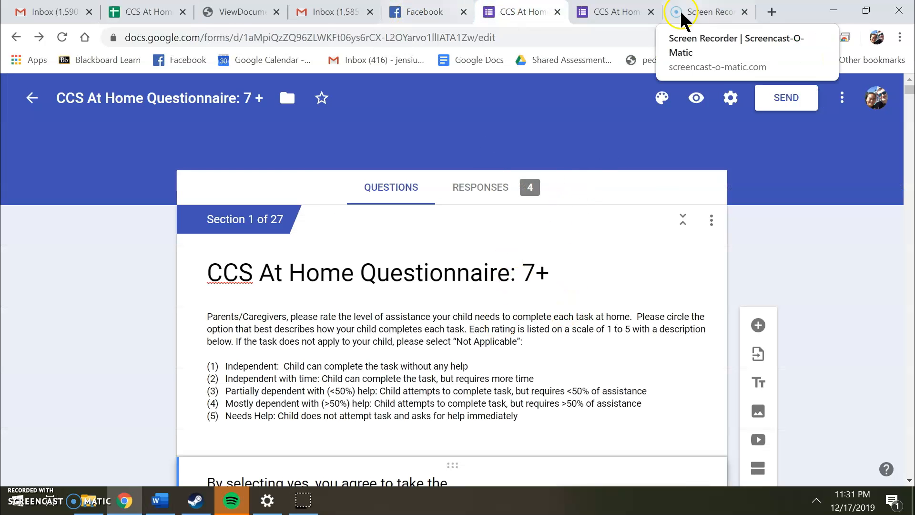
{"action": "left_click", "coordinate": [112, 15]}
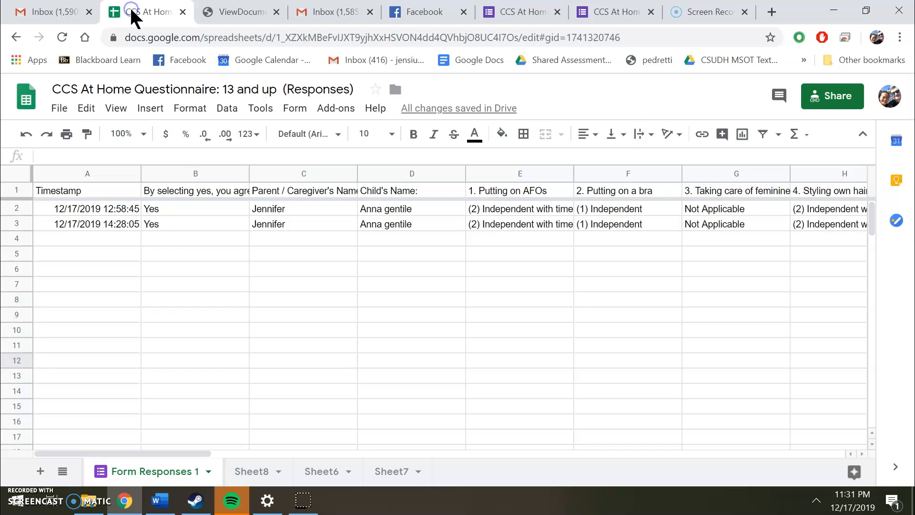